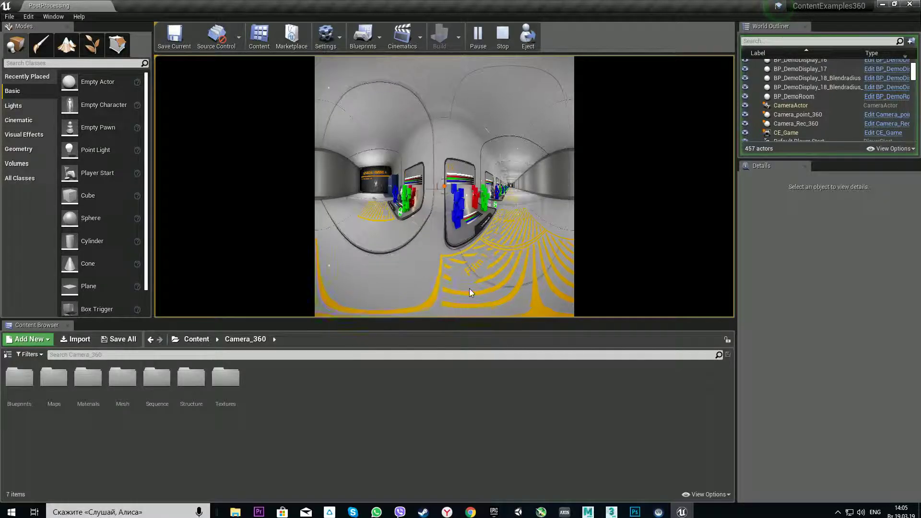
# Step: Stop the running preview and focus on the Camera_Rec_360 and Camera_point_360 actors in the level
pyautogui.click(503, 35)
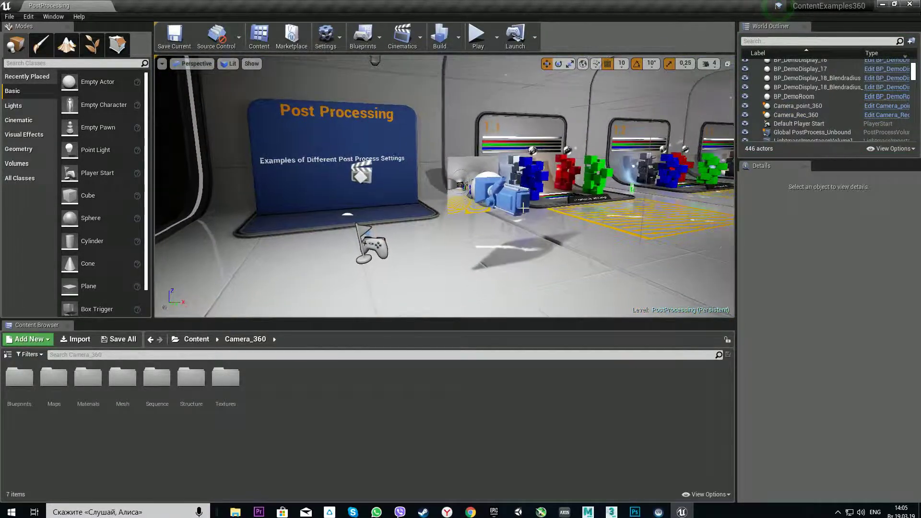
pyautogui.doubleClick(796, 115)
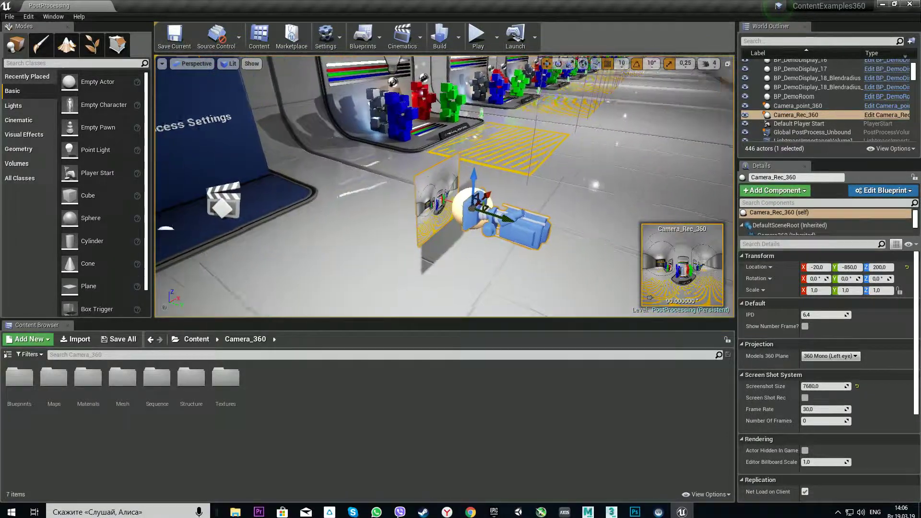
pyautogui.doubleClick(798, 105)
# Step: Open the existing 360 level sequence and place its Sequencer window below the viewport
pyautogui.click(412, 38)
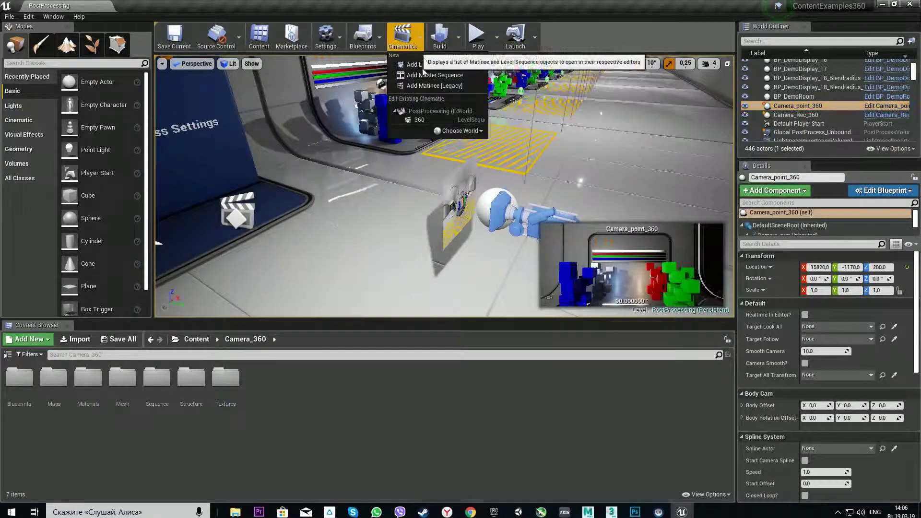
pyautogui.click(429, 117)
pyautogui.moveTo(497, 117); pyautogui.dragTo(538, 331)
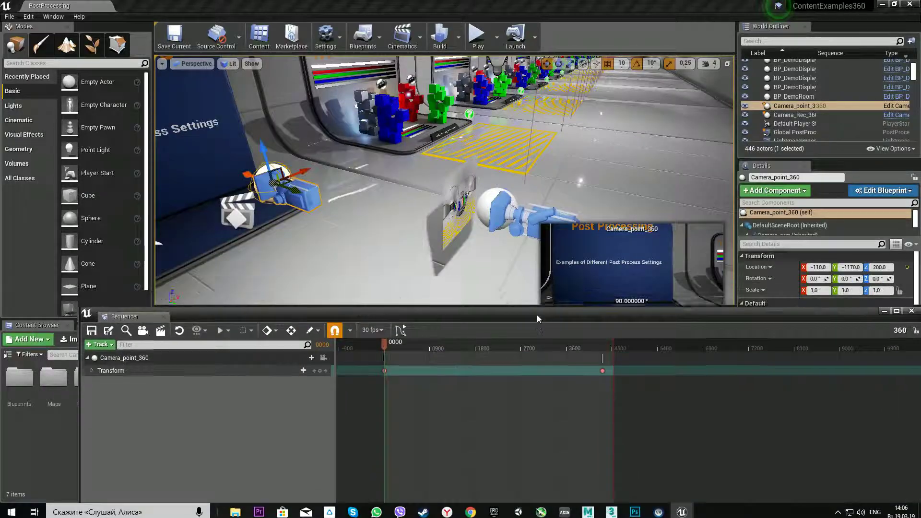
# Step: Move Camera_Rec_360 next to Camera_point_360 and attach it to Camera_point_360 as its child
pyautogui.moveTo(480, 216); pyautogui.dragTo(480, 215, button='right')
pyautogui.click(572, 169)
pyautogui.moveTo(538, 162); pyautogui.dragTo(387, 156)
pyautogui.moveTo(672, 331); pyautogui.dragTo(667, 369)
pyautogui.moveTo(807, 114); pyautogui.dragTo(798, 106)
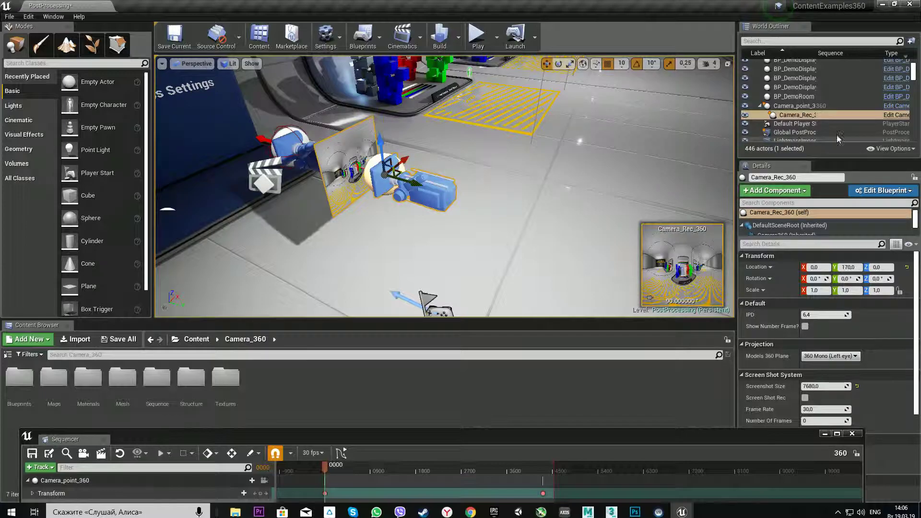
# Step: Open the Camera_Rec_360 blueprint and select all projection components from Projection360_mono_left to Projection180_mono
pyautogui.click(896, 115)
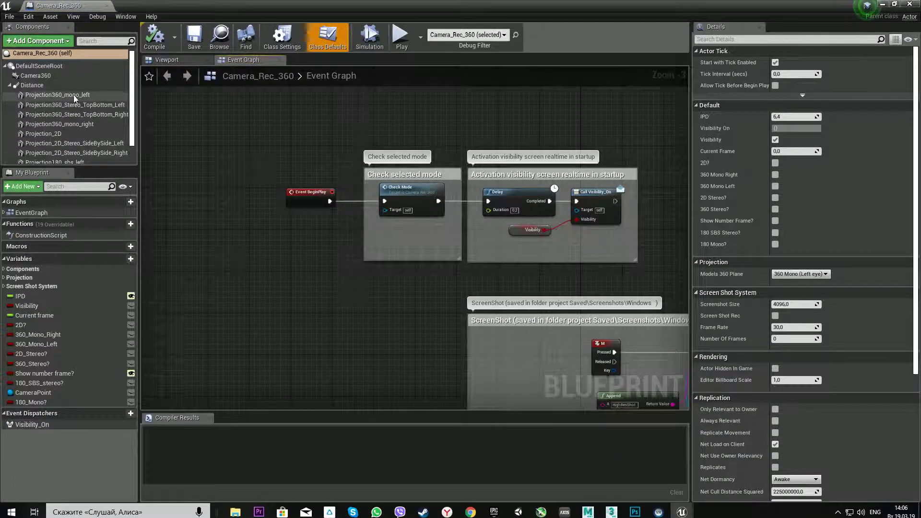
pyautogui.click(75, 98)
pyautogui.scroll(-1, 75, 98)
pyautogui.keyDown('shift'); pyautogui.click(67, 159); pyautogui.keyUp('shift')
pyautogui.scroll(-1, 807, 240)
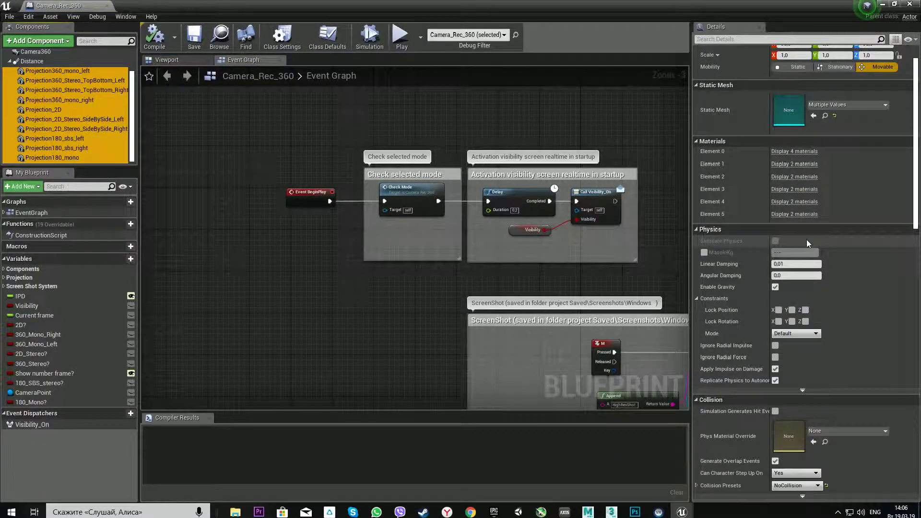
# Step: Filter the projection components' properties by "shad", turn off Dynamic Shadow, and compile and close the blueprint
pyautogui.scroll(-8, 807, 240)
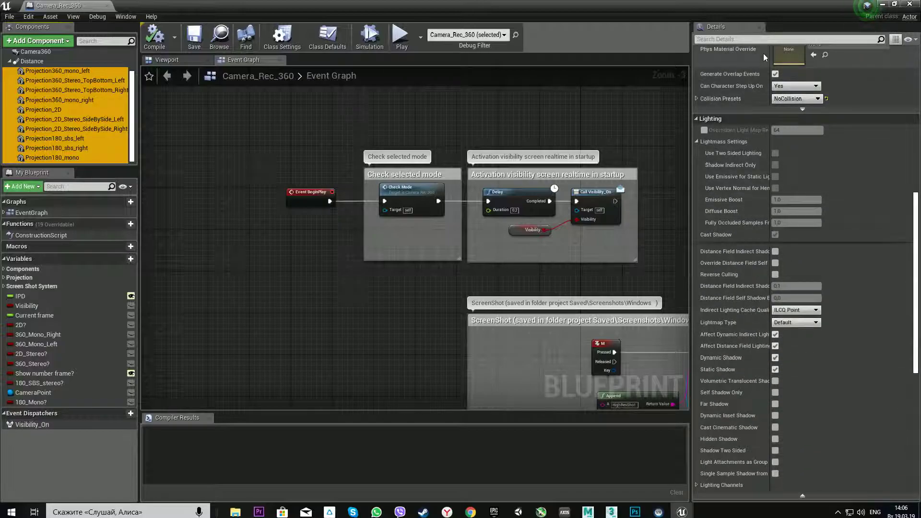
pyautogui.click(763, 38)
pyautogui.write('shad')
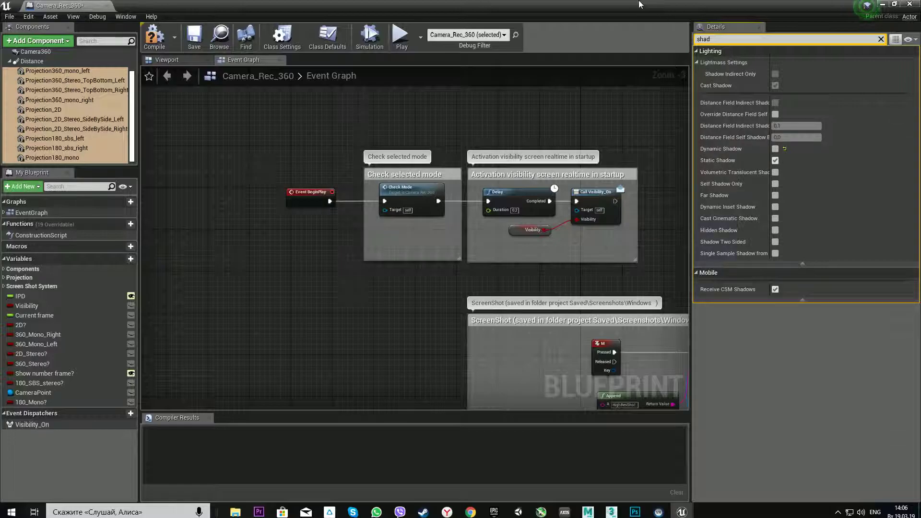
pyautogui.moveTo(671, 6); pyautogui.dragTo(698, 256)
pyautogui.click(833, 348)
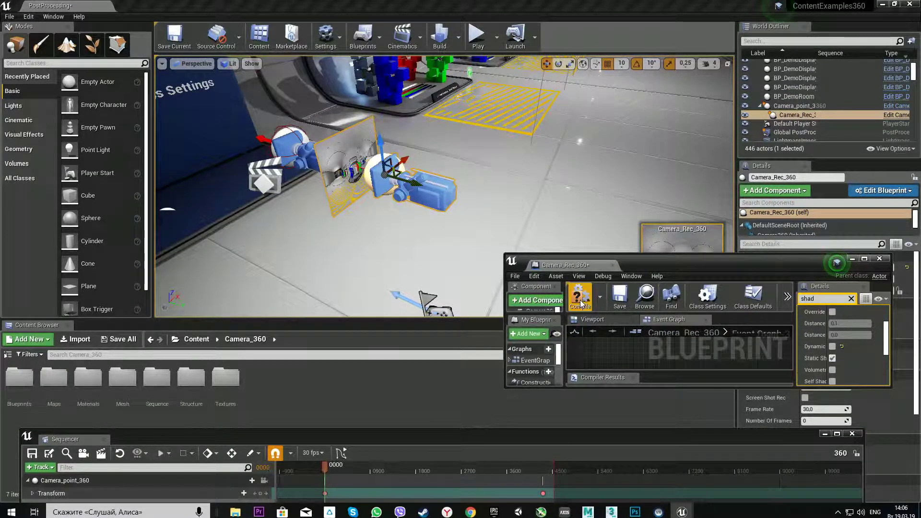
pyautogui.click(880, 260)
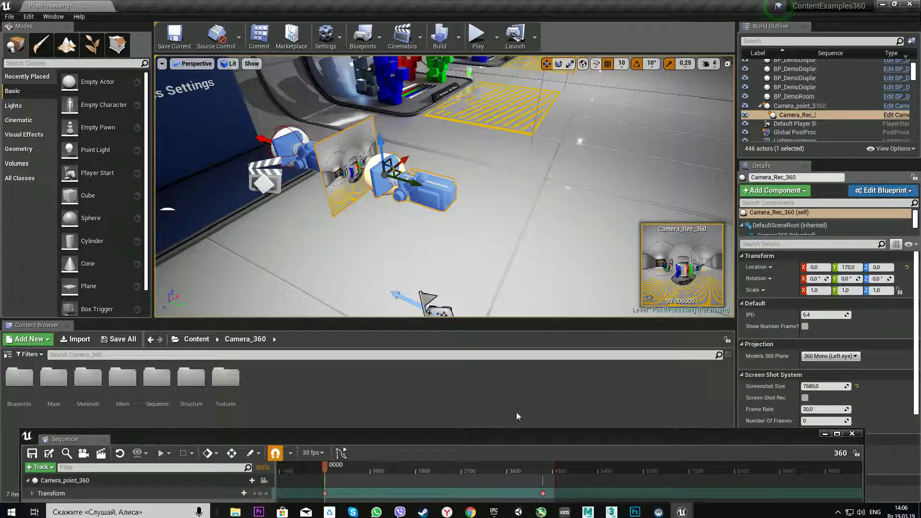
# Step: Bring the Sequencer window forward and reposition it just below the viewport
pyautogui.doubleClick(514, 442)
pyautogui.doubleClick(438, 4)
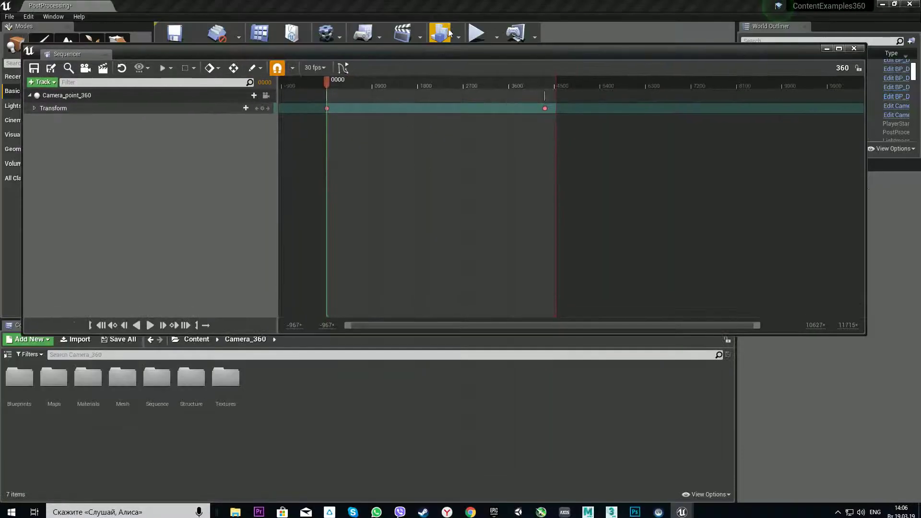
pyautogui.moveTo(456, 51); pyautogui.dragTo(500, 365)
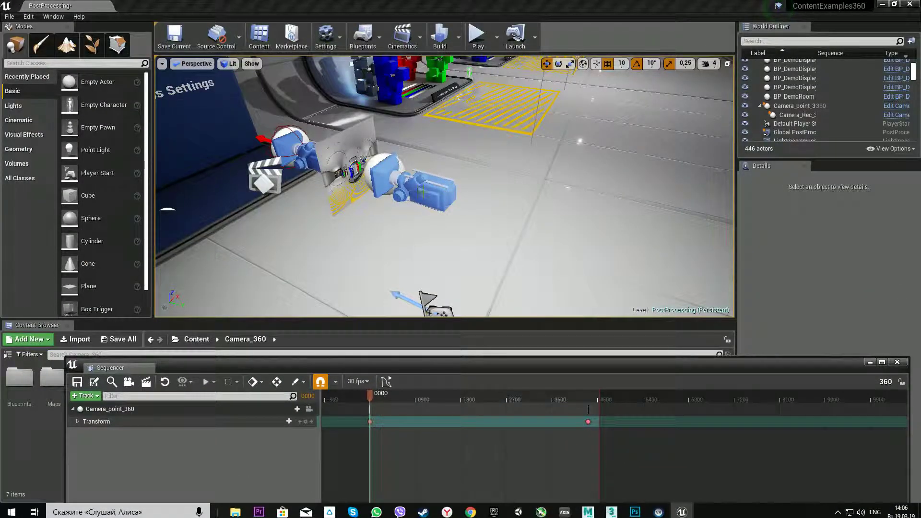
# Step: Select Camera_Rec_360 in the viewport and open the level blueprint at full size on its view target nodes
pyautogui.click(412, 190)
pyautogui.click(363, 36)
pyautogui.click(387, 118)
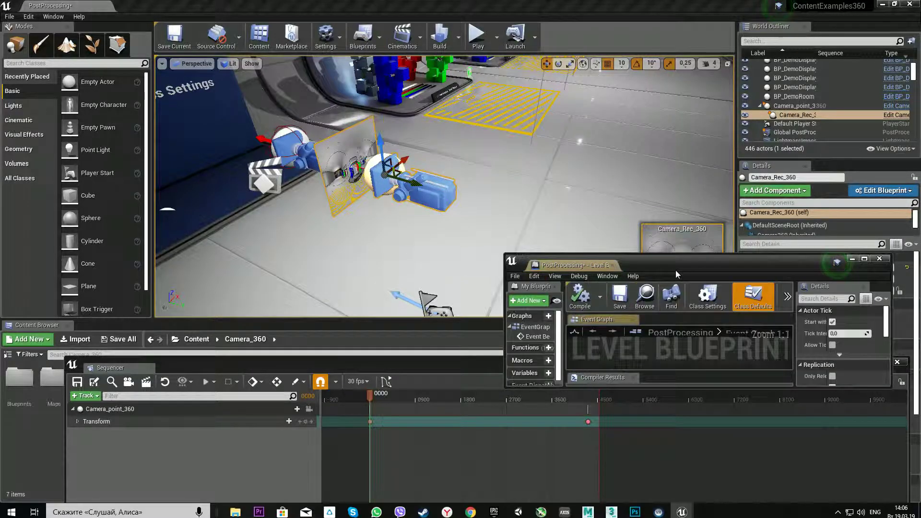
pyautogui.doubleClick(679, 267)
pyautogui.scroll(-1, 484, 239)
pyautogui.moveTo(425, 239); pyautogui.dragTo(483, 199, button='right')
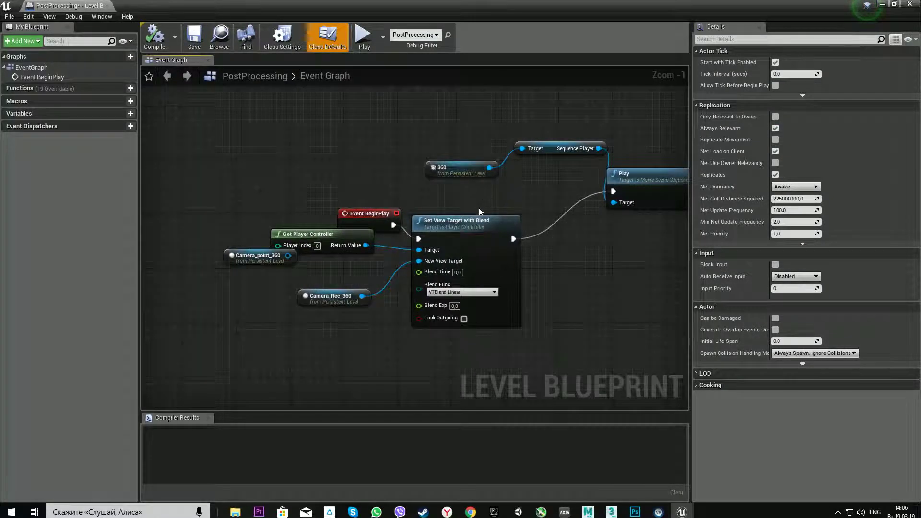
# Step: Remove the unconnected Camera_point_360 reference node from the level blueprint's event graph
pyautogui.click(459, 222)
pyautogui.moveTo(294, 260); pyautogui.dragTo(287, 274)
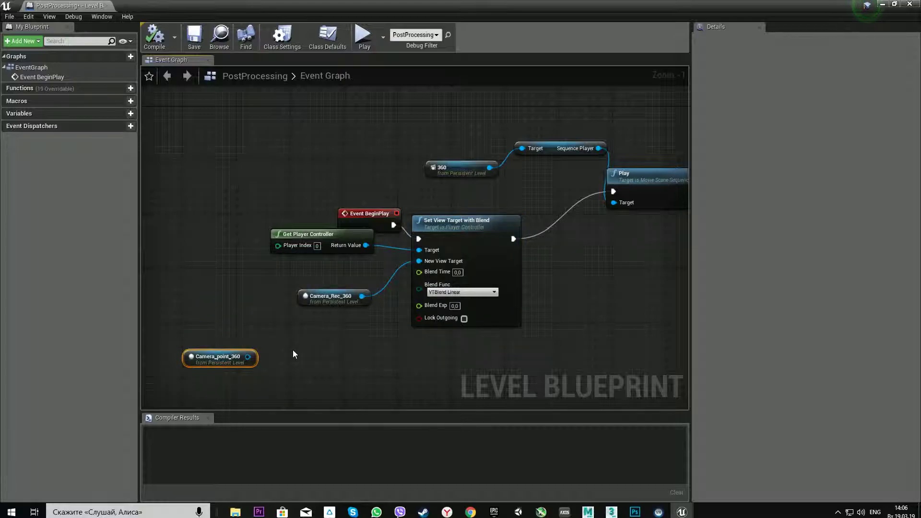
pyautogui.moveTo(530, 255); pyautogui.dragTo(462, 285, button='right')
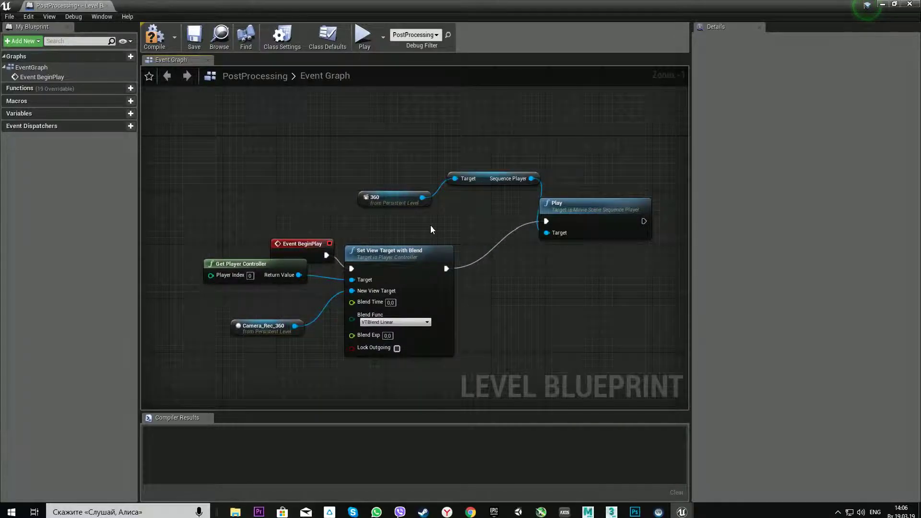
# Step: Move the Event BeginPlay node clear of the Get Player Controller node, and compile and close the level blueprint
pyautogui.moveTo(304, 254); pyautogui.dragTo(277, 214)
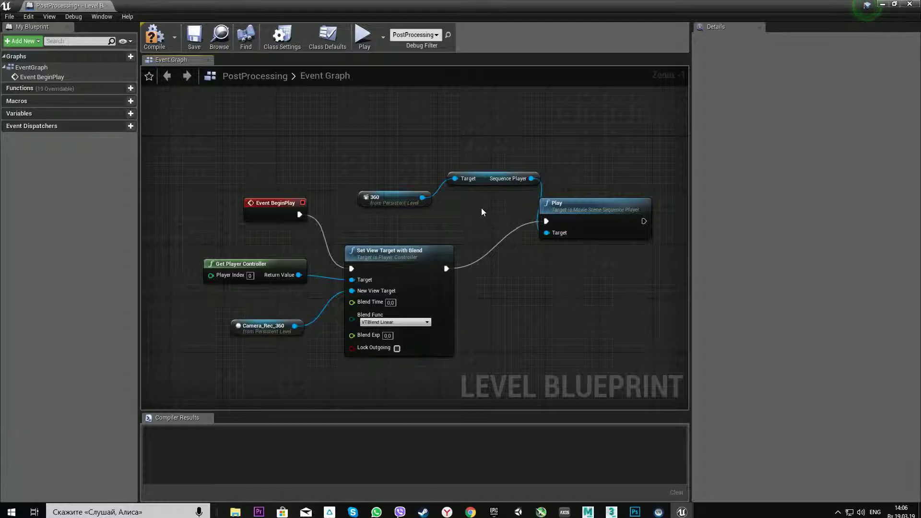
pyautogui.click(152, 42)
pyautogui.click(909, 5)
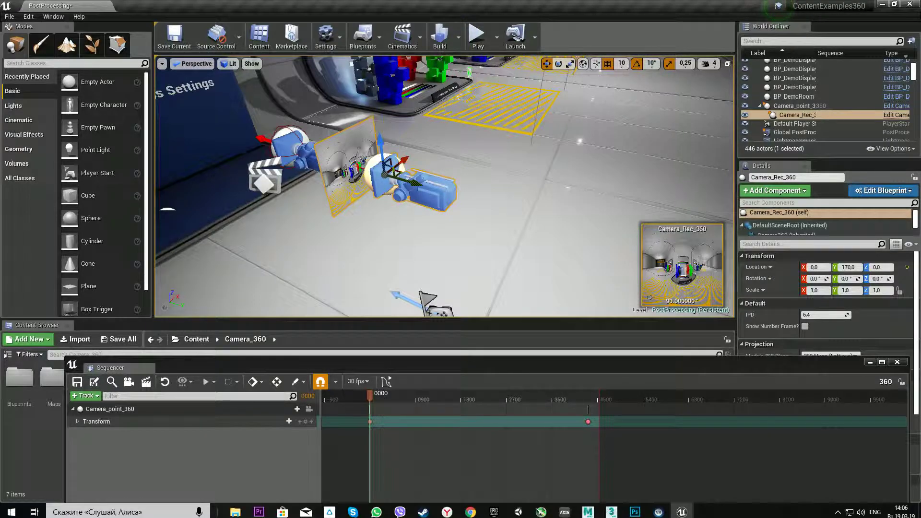
# Step: Play the level to preview the 360 camera following the sequence, and stop it and close the Sequencer
pyautogui.click(796, 106)
pyautogui.click(477, 36)
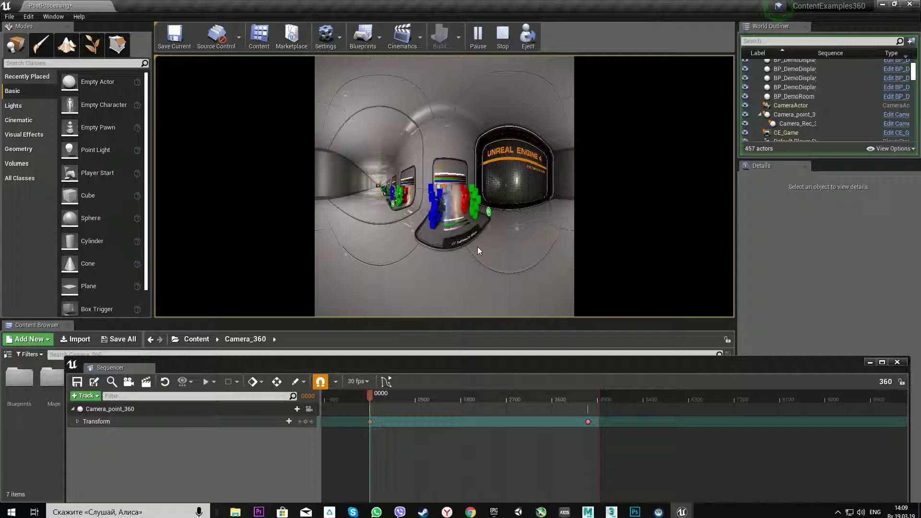
pyautogui.click(506, 48)
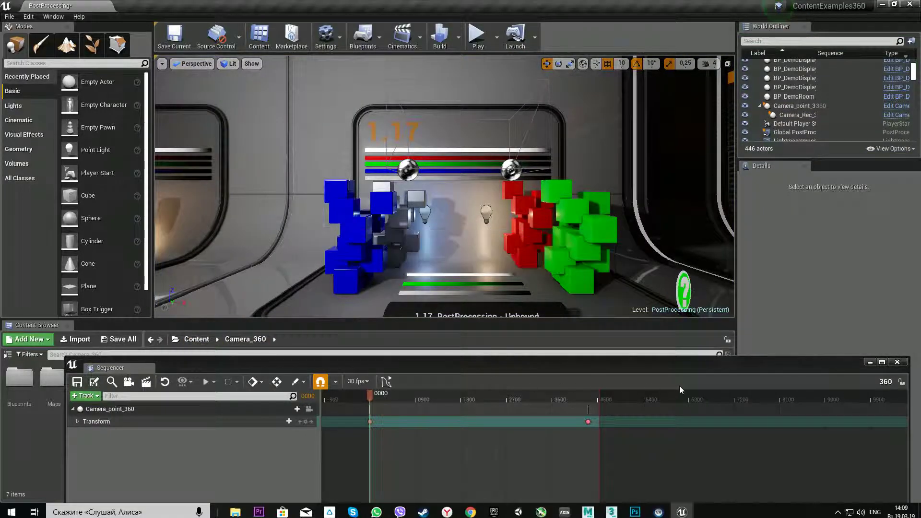
pyautogui.click(897, 362)
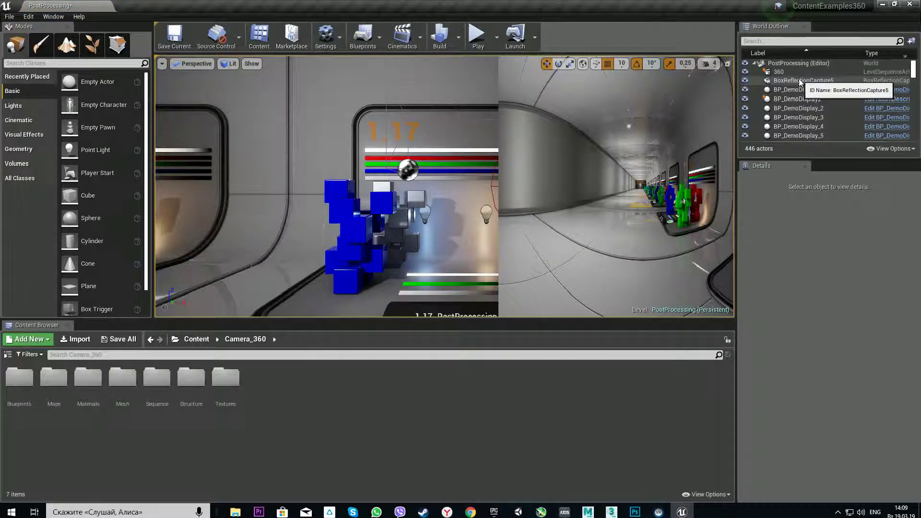
pyautogui.hotkey('alt', 'z')
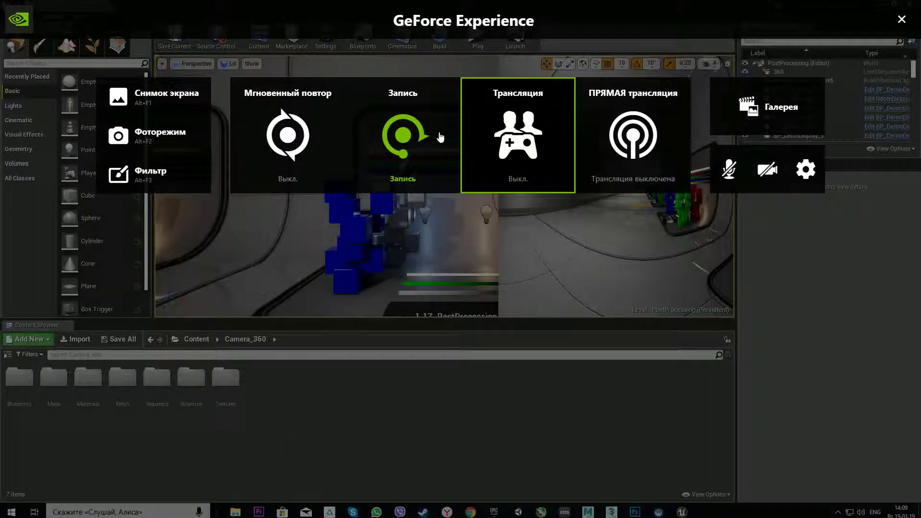